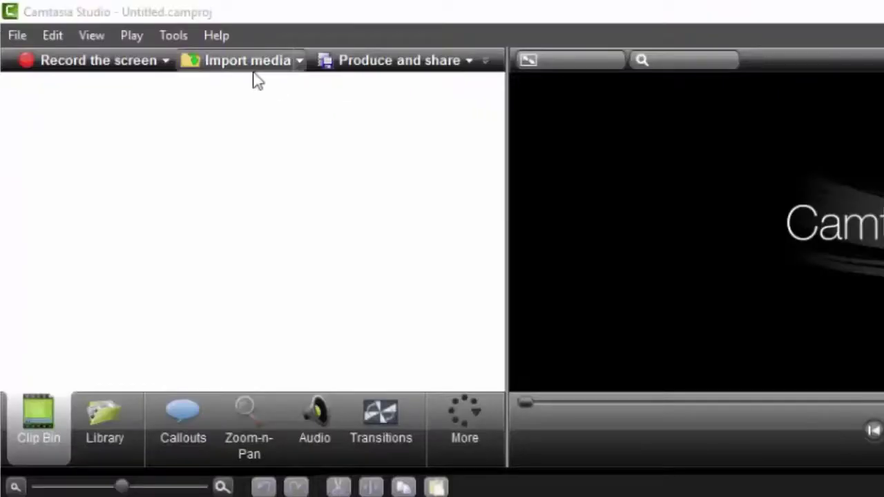
# Step: Import the audio file Voice 001_sd from the Voice Recorder folder on the desktop
pyautogui.click(252, 73)
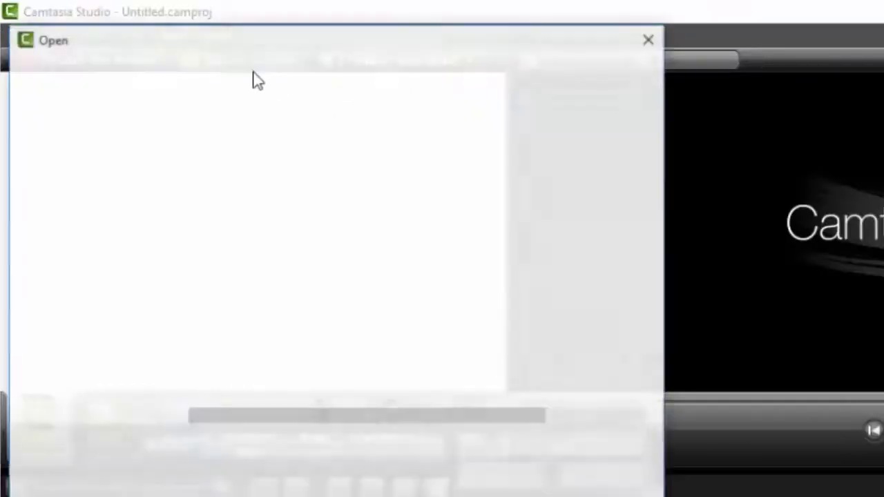
pyautogui.click(234, 169)
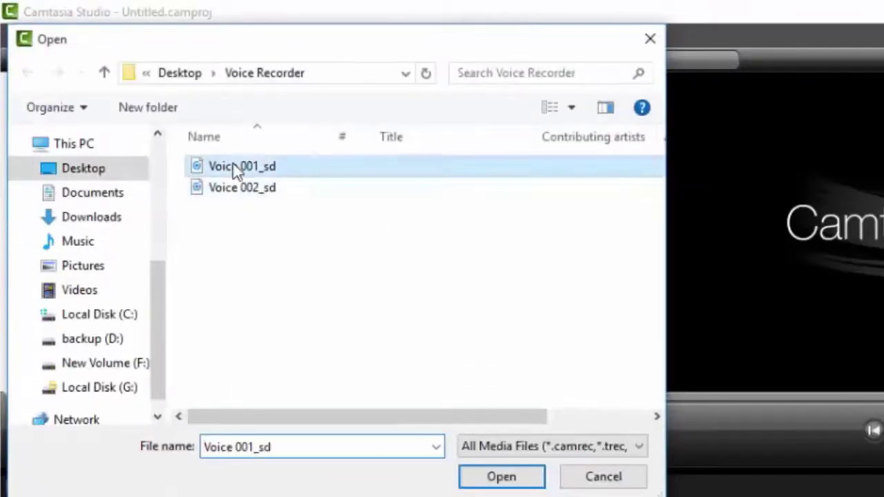
pyautogui.click(465, 475)
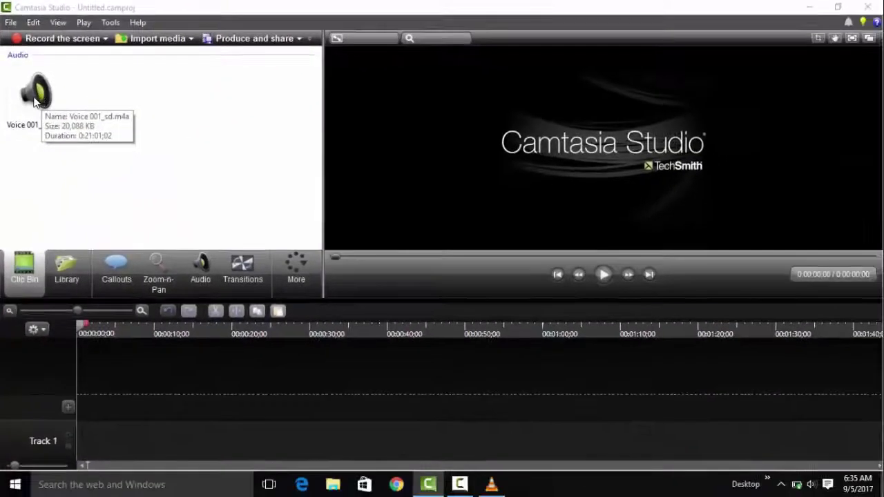
# Step: Place the Voice 001_sd.m4a clip at the start of Track 1
pyautogui.moveTo(51, 128); pyautogui.dragTo(141, 301)
pyautogui.moveTo(99, 212); pyautogui.dragTo(97, 381)
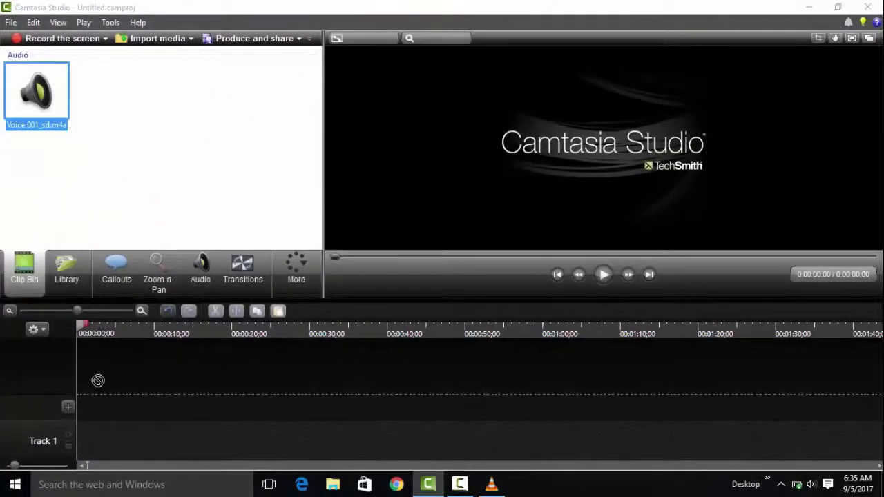
pyautogui.moveTo(94, 445); pyautogui.dragTo(118, 440)
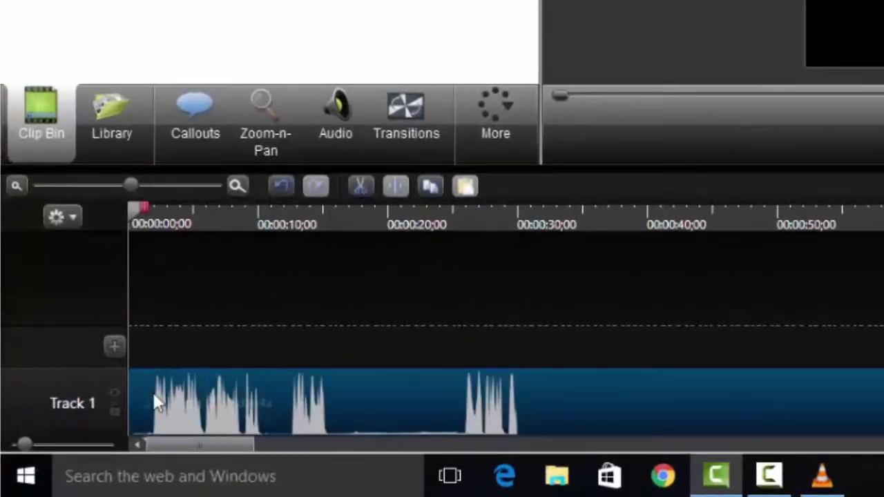
pyautogui.moveTo(137, 214); pyautogui.dragTo(146, 222)
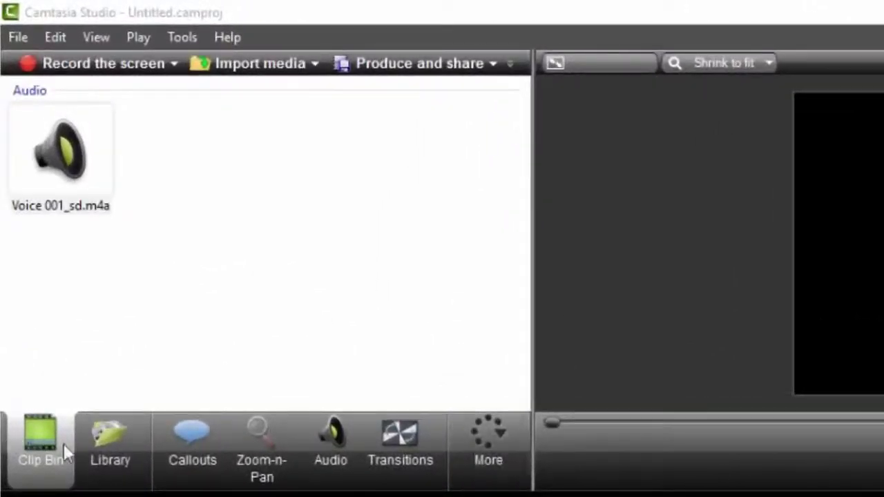
# Step: Add the Simple Title - Yellow clip from the library's Title Clips - Simple folder to the start of Track 2 and open its group
pyautogui.click(96, 452)
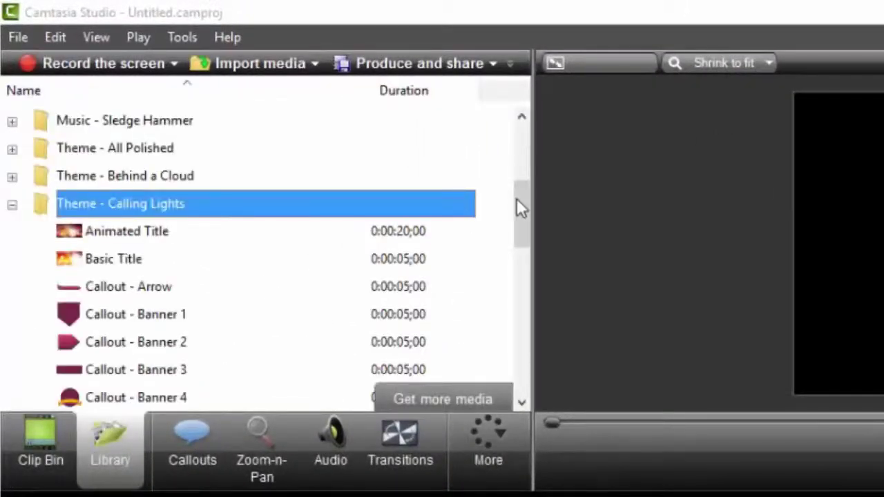
pyautogui.moveTo(518, 200); pyautogui.dragTo(524, 386)
pyautogui.doubleClick(80, 401)
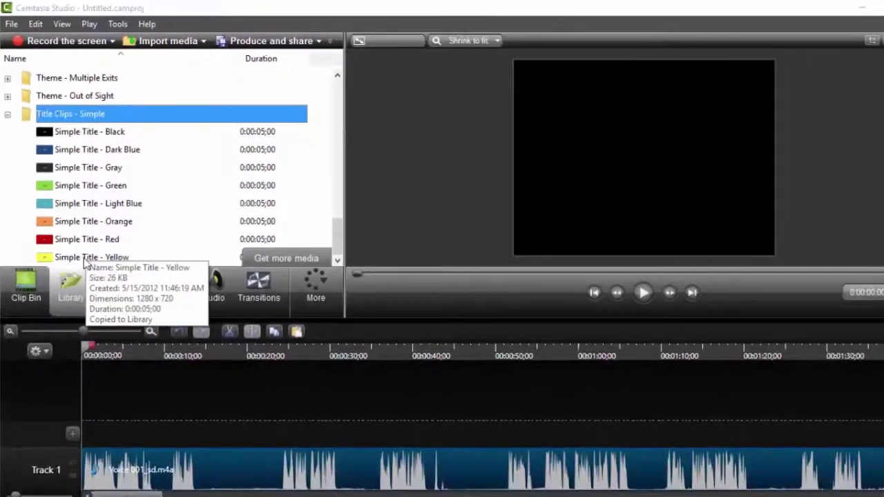
pyautogui.moveTo(79, 259); pyautogui.dragTo(86, 427)
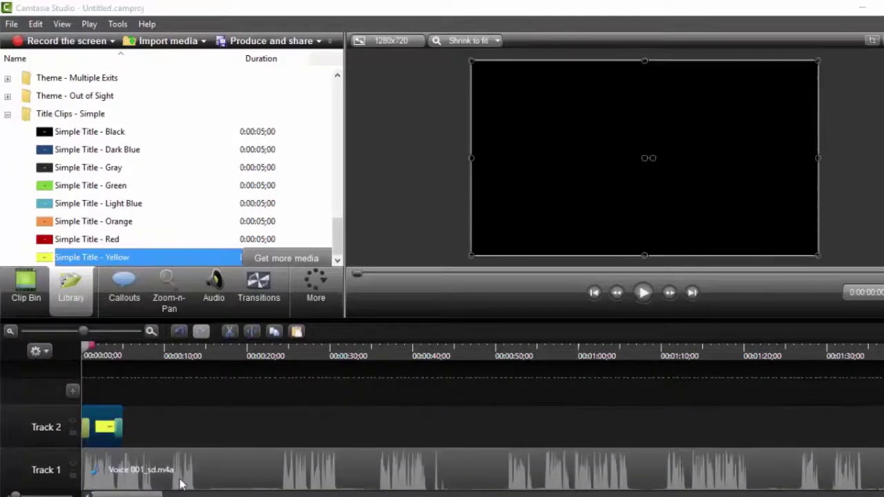
pyautogui.doubleClick(113, 428)
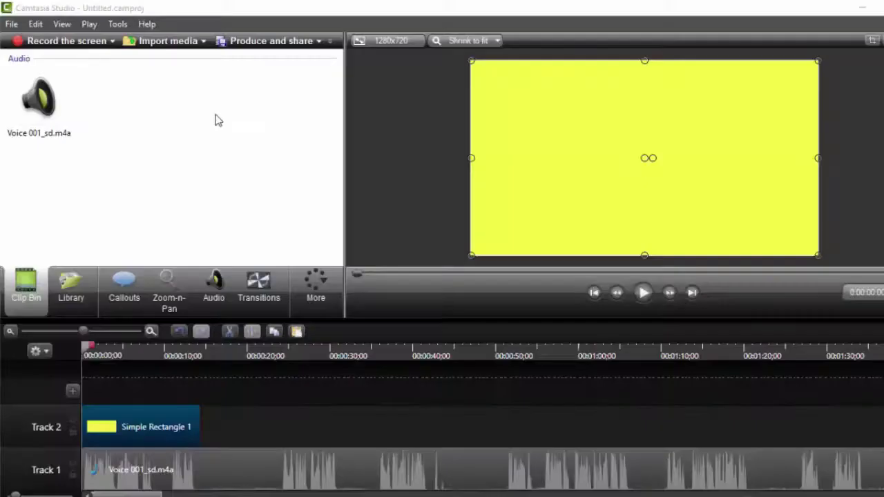
# Step: Import the two dated photos and the Acatel_Idol_3 image from the cyberbaba folder on the desktop
pyautogui.click(162, 43)
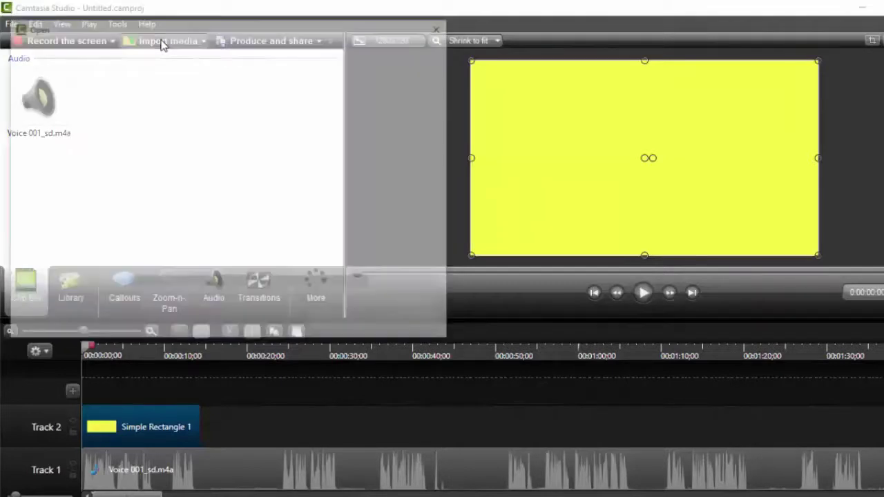
pyautogui.click(53, 119)
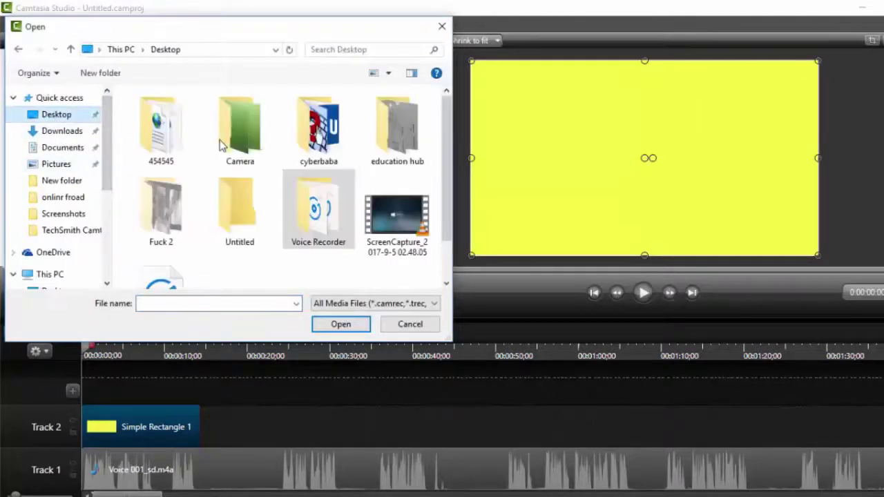
pyautogui.doubleClick(335, 134)
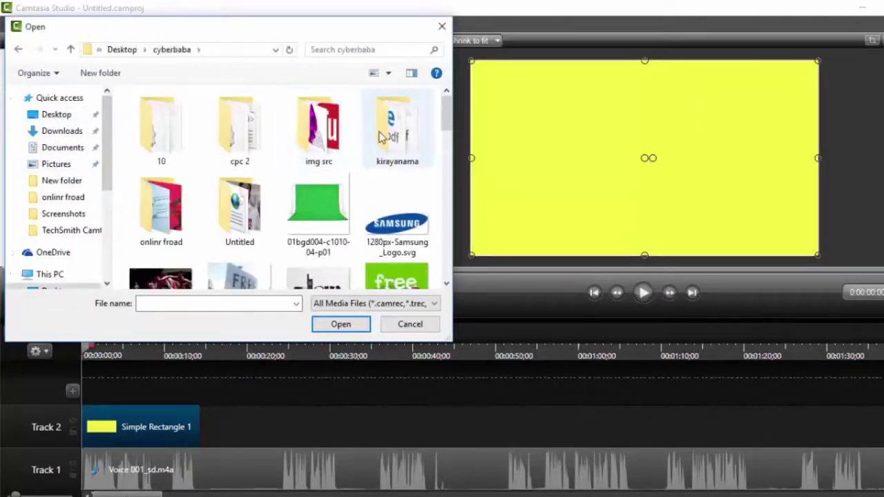
pyautogui.press('Return')
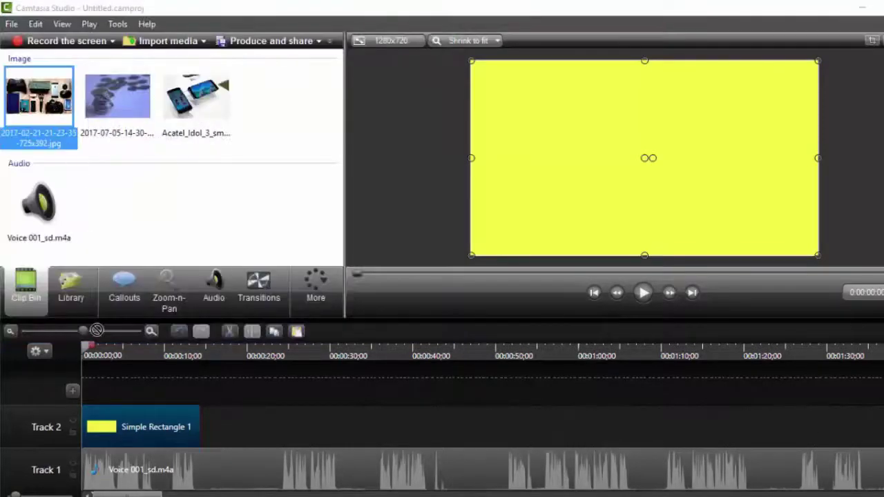
# Step: Place the gadgets photo at the start of Track 3 and enlarge it to fill the whole canvas
pyautogui.moveTo(97, 330); pyautogui.dragTo(94, 395)
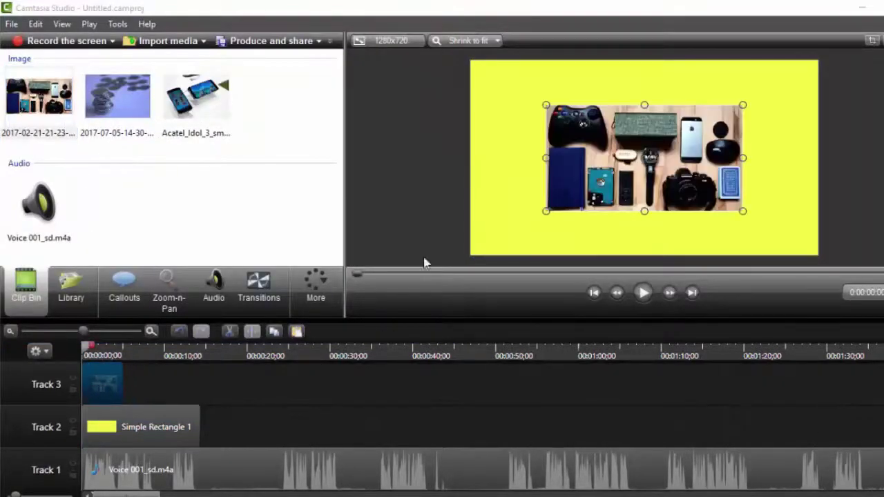
pyautogui.moveTo(512, 220); pyautogui.dragTo(430, 265)
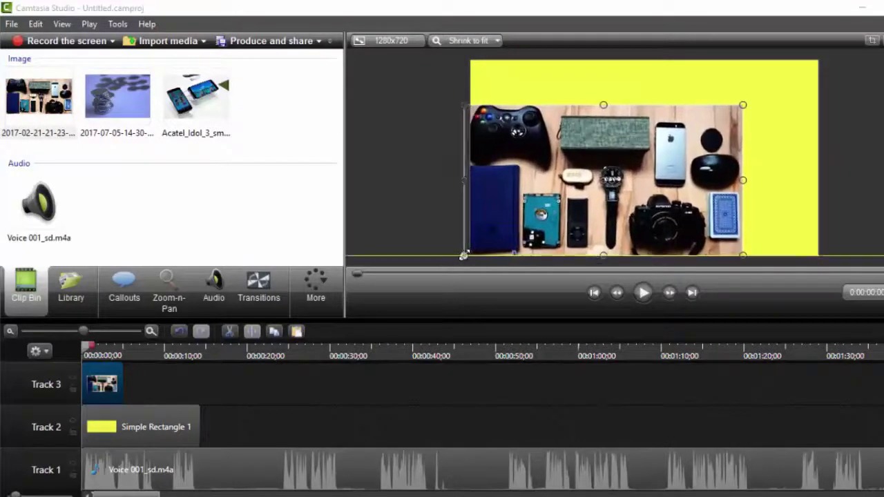
pyautogui.moveTo(744, 104); pyautogui.dragTo(823, 72)
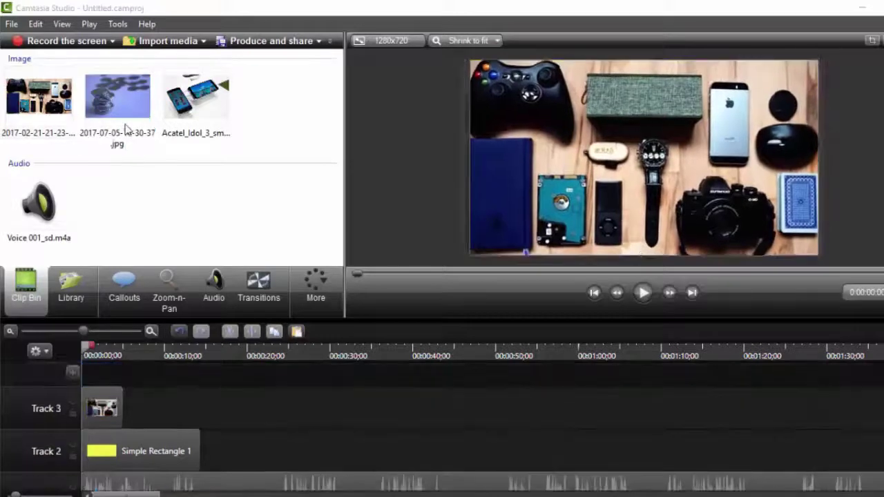
# Step: Add the coins photo and the Acatel_Idol_3 image one after the other behind the gadgets photo on Track 3
pyautogui.moveTo(129, 129); pyautogui.dragTo(129, 403)
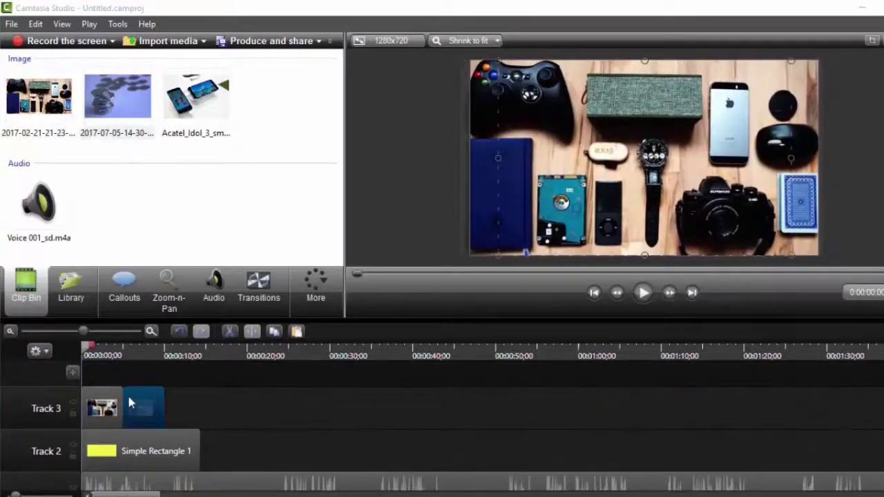
pyautogui.click(132, 349)
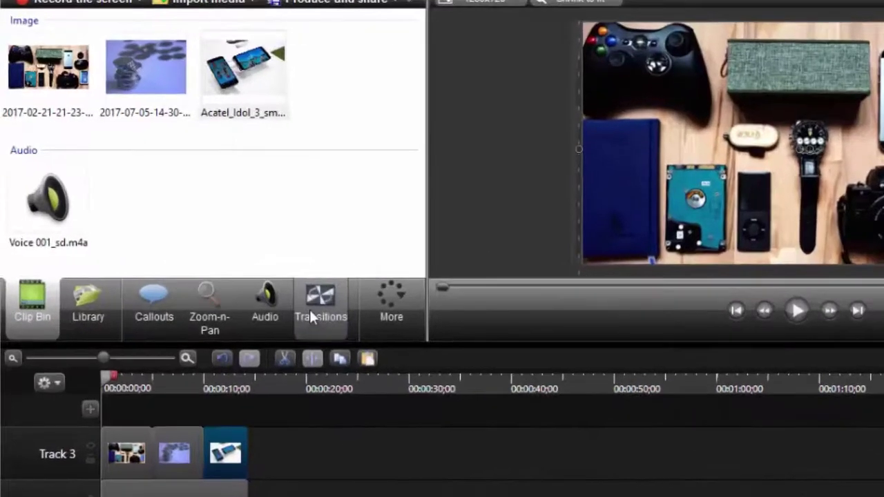
# Step: Apply the Glow transition between the gadgets photo and the coins photo on Track 3 and preview it
pyautogui.click(309, 316)
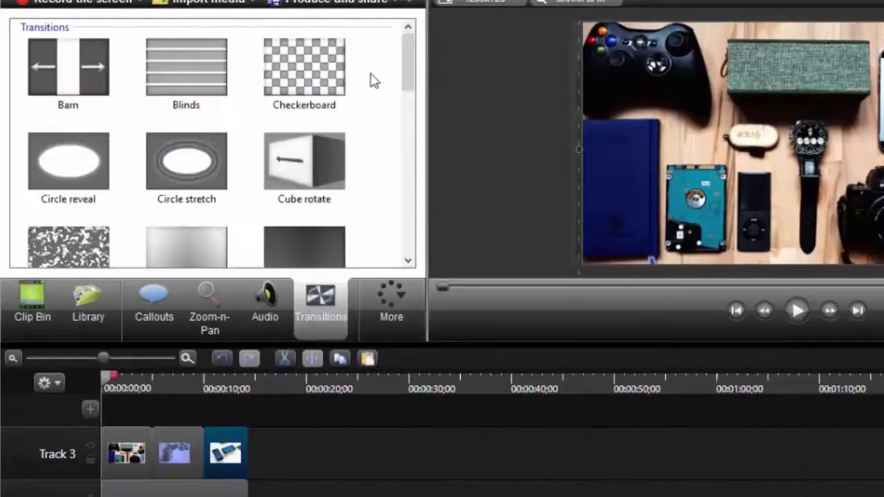
pyautogui.moveTo(404, 63); pyautogui.dragTo(406, 85)
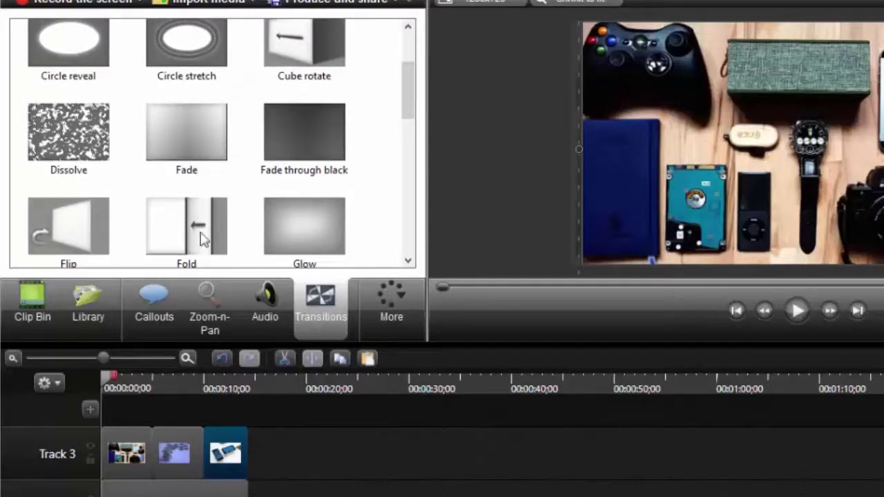
pyautogui.click(304, 242)
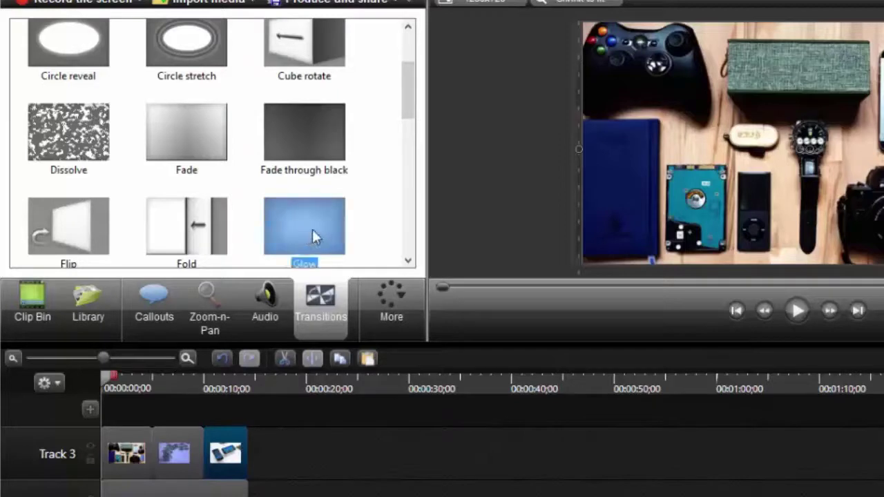
pyautogui.moveTo(326, 226); pyautogui.dragTo(154, 457)
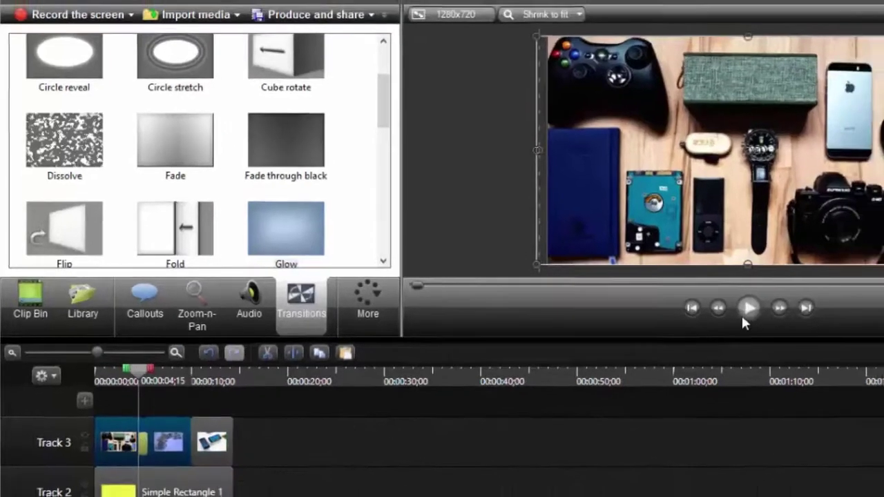
pyautogui.click(746, 310)
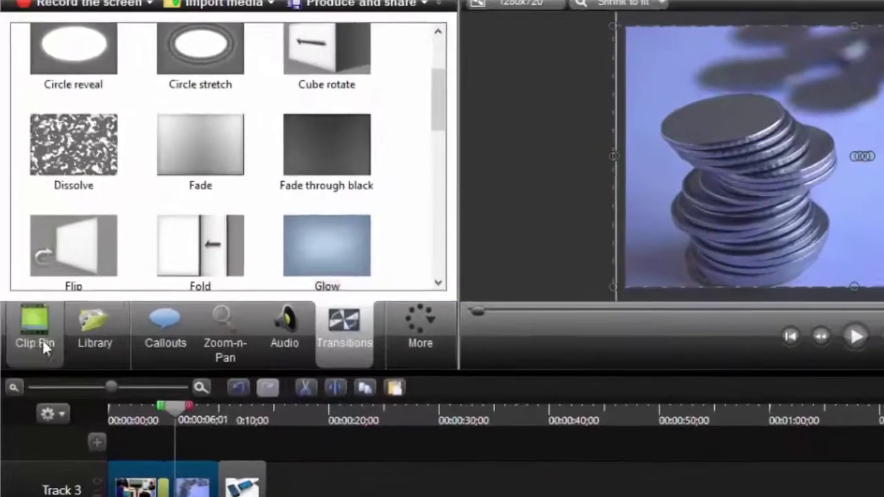
# Step: Add a highlight callout from the special shapes over the coins photo
pyautogui.click(170, 338)
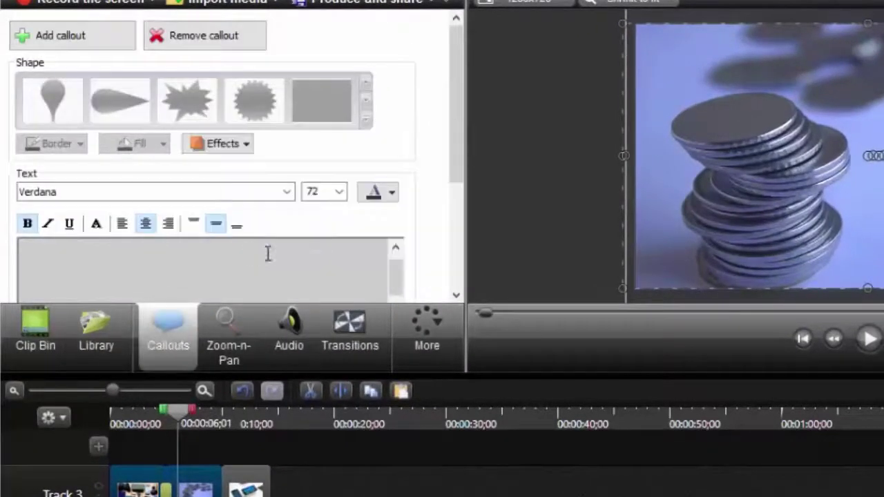
pyautogui.click(206, 439)
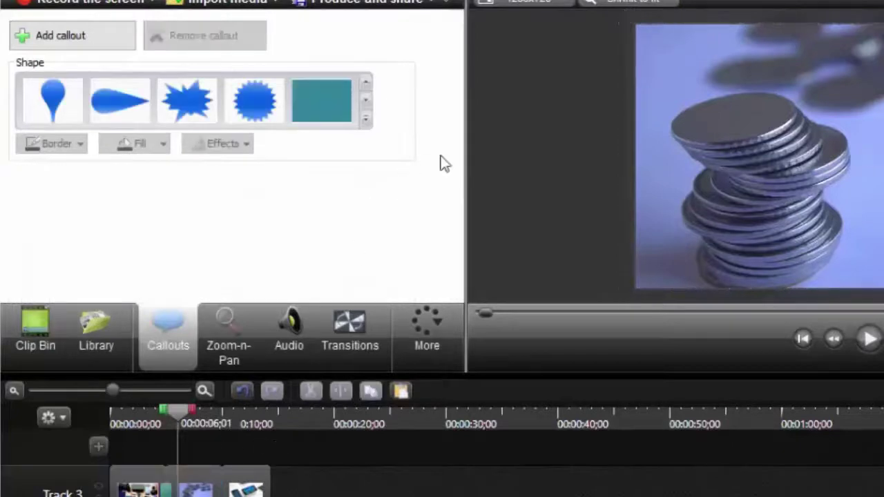
pyautogui.click(364, 119)
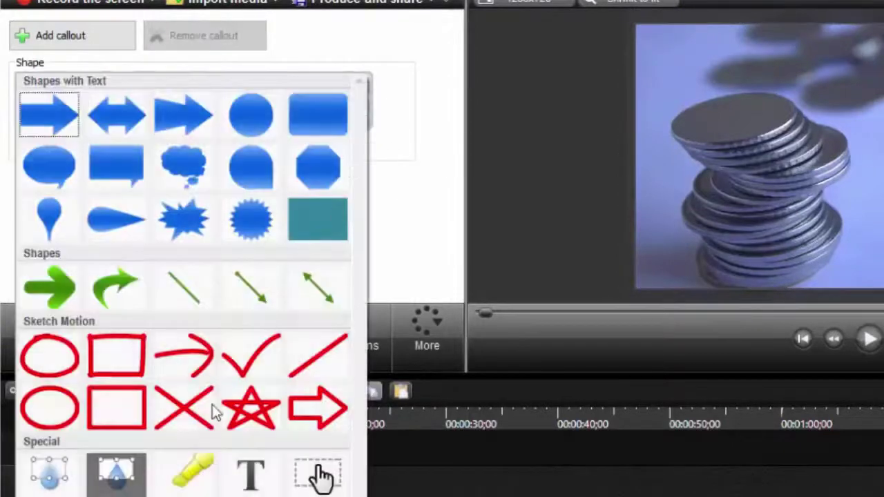
pyautogui.click(200, 481)
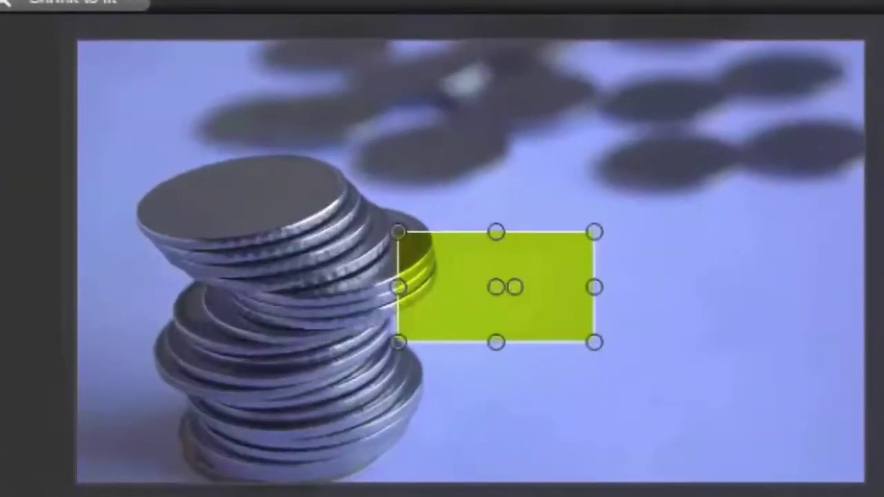
# Step: Reshape the highlight callout into a low full-width strip along the photo's lower edge and fill it black
pyautogui.moveTo(434, 310); pyautogui.dragTo(103, 462)
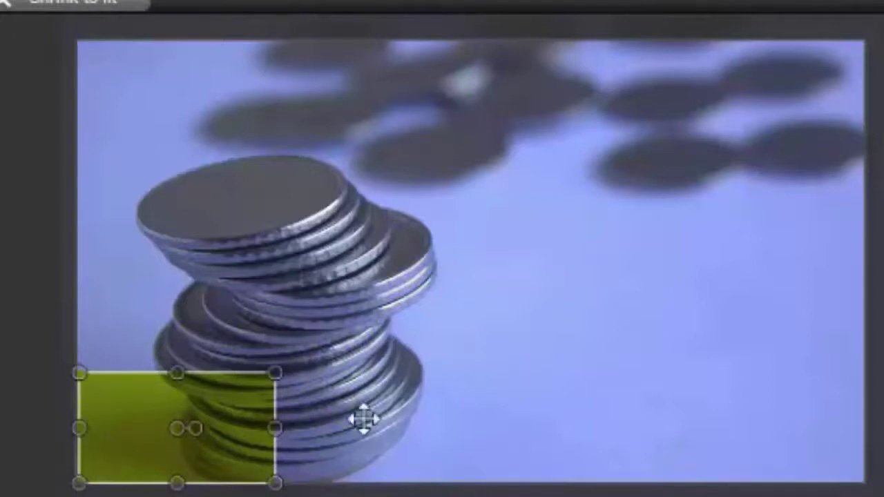
pyautogui.click(364, 419)
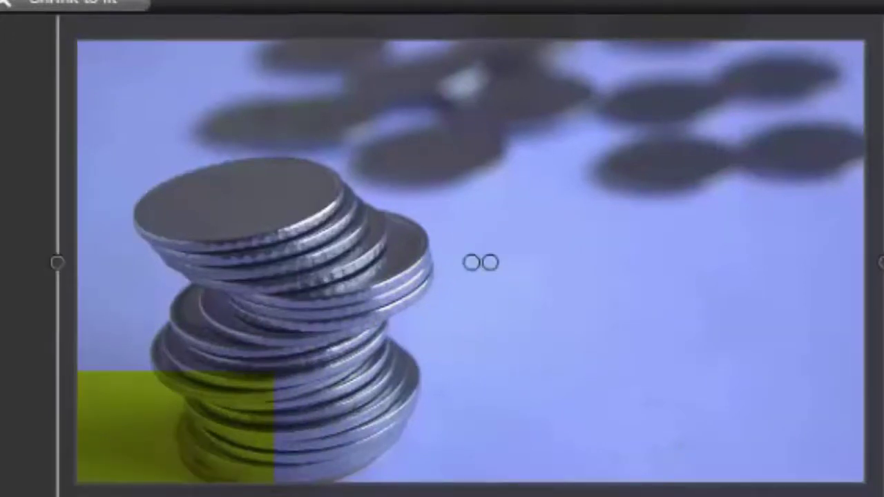
pyautogui.click(290, 420)
pyautogui.moveTo(274, 426); pyautogui.dragTo(864, 424)
pyautogui.click(435, 414)
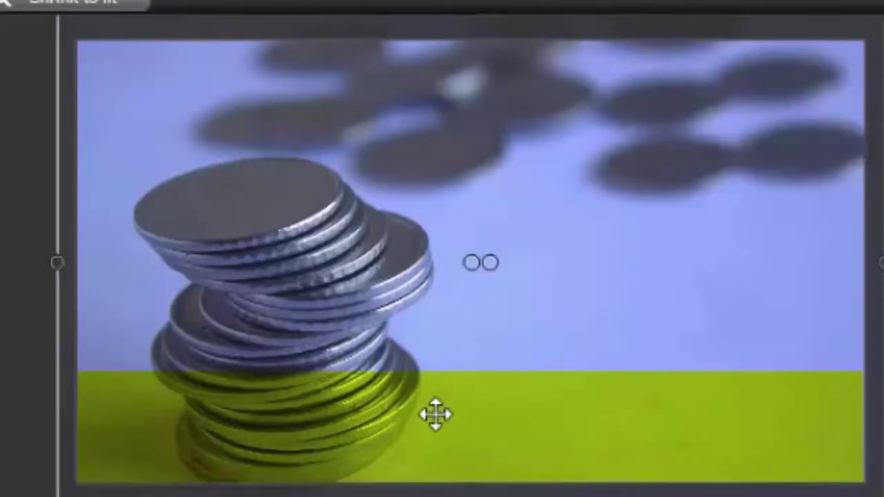
pyautogui.click(481, 377)
pyautogui.moveTo(472, 373); pyautogui.dragTo(476, 438)
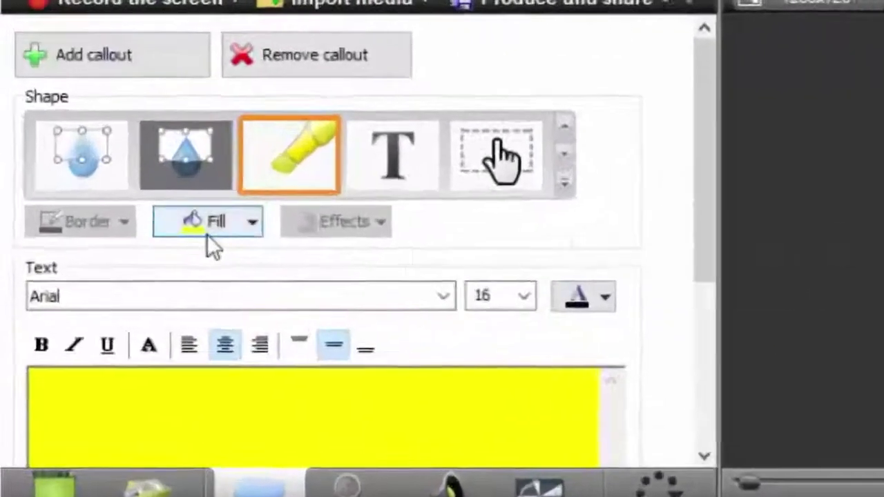
pyautogui.click(207, 228)
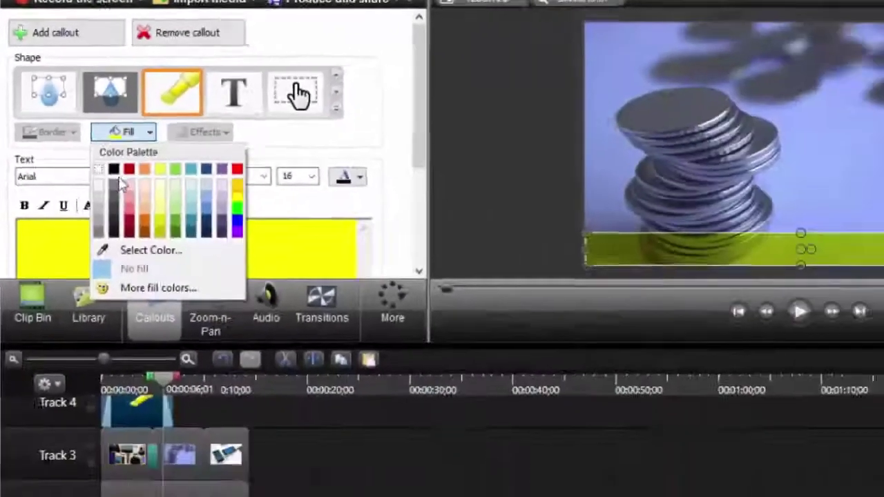
pyautogui.click(114, 170)
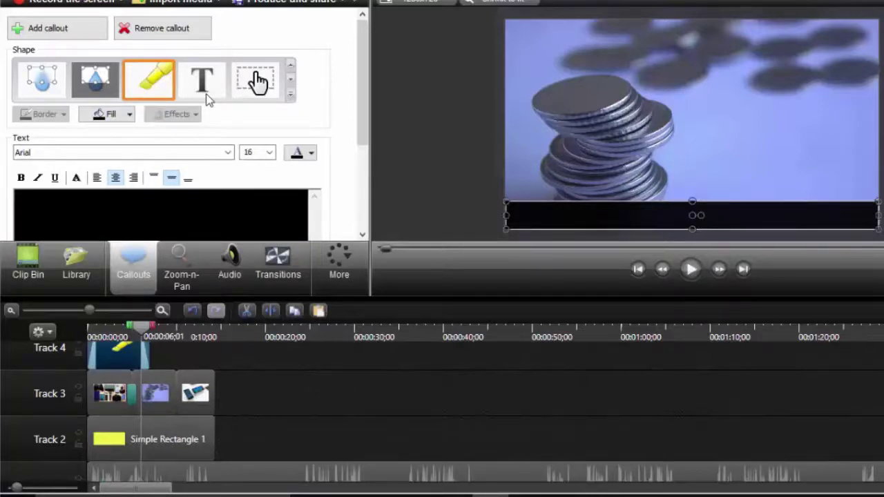
# Step: Add a text callout reading "this is cyberbaba youtube channel" on a new track above the highlight callout
pyautogui.click(207, 98)
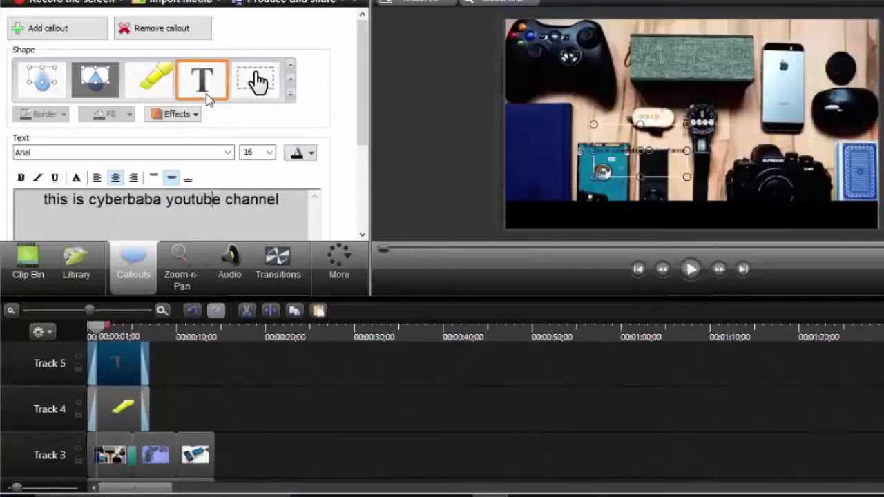
# Step: Set the whole callout text to size 48, move its box to the photo's lower-left corner and widen it across the frame
pyautogui.doubleClick(220, 199)
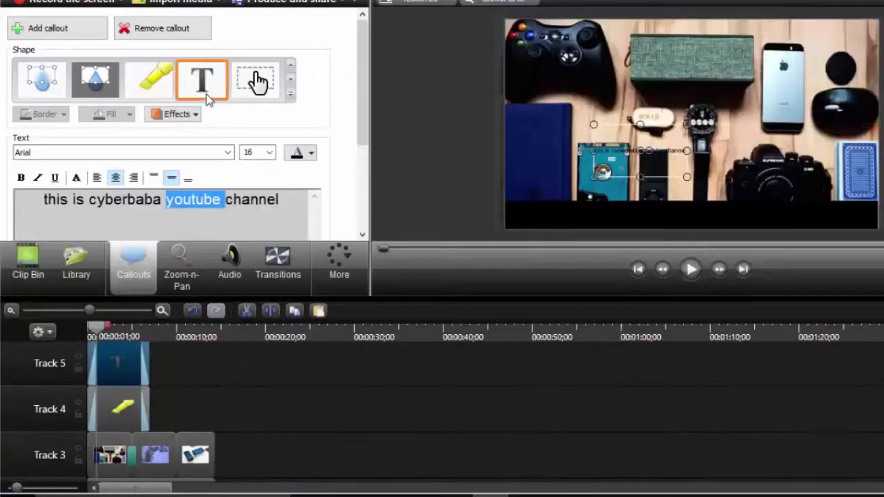
pyautogui.hotkey('ctrl', 'a')
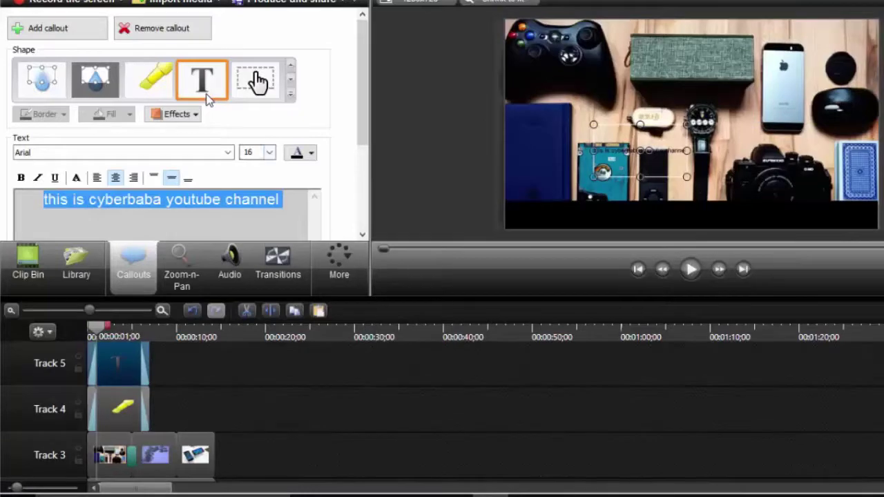
pyautogui.hotkey('alt', 'Down')
pyautogui.press('Down')
pyautogui.press('Down')
pyautogui.press('Down')
pyautogui.press('Down')
pyautogui.press('Down')
pyautogui.press('Down')
pyautogui.press('Down')
pyautogui.press('Down')
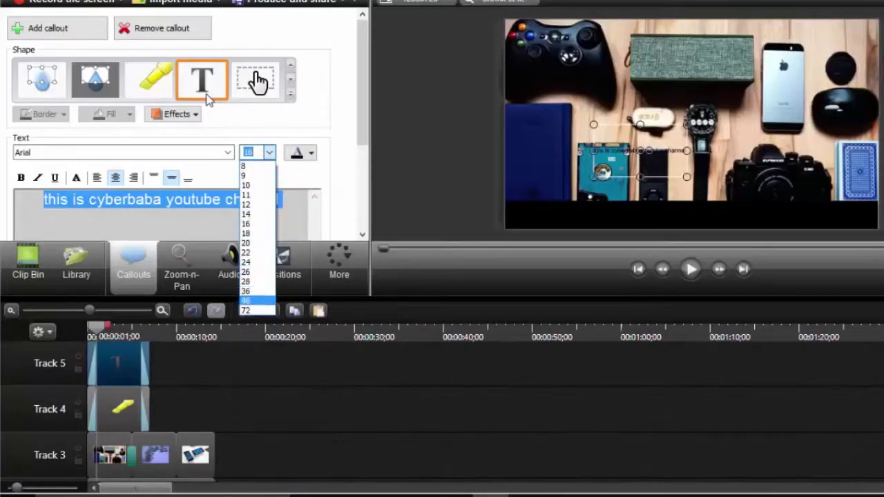
pyautogui.press('Return')
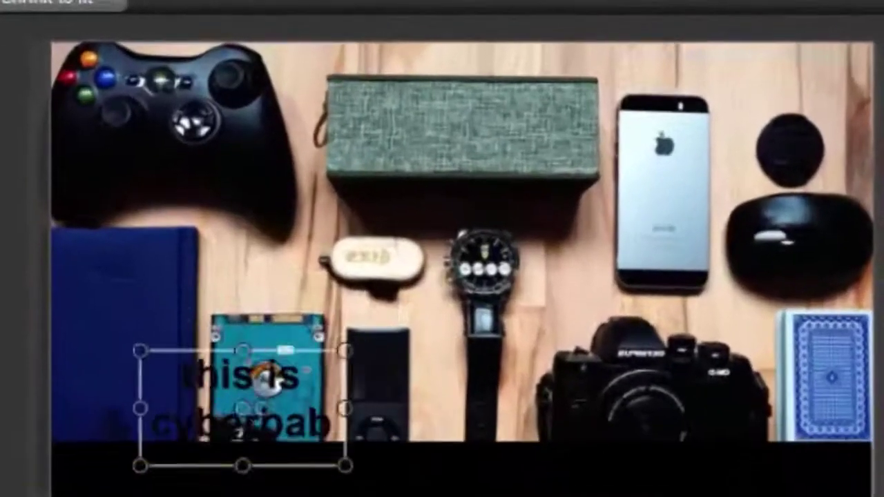
pyautogui.moveTo(242, 407); pyautogui.dragTo(155, 447)
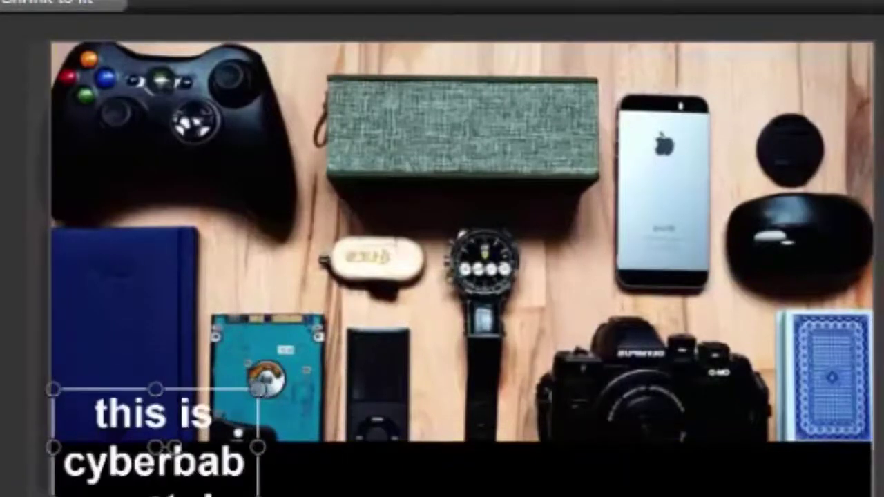
pyautogui.moveTo(256, 448); pyautogui.dragTo(866, 448)
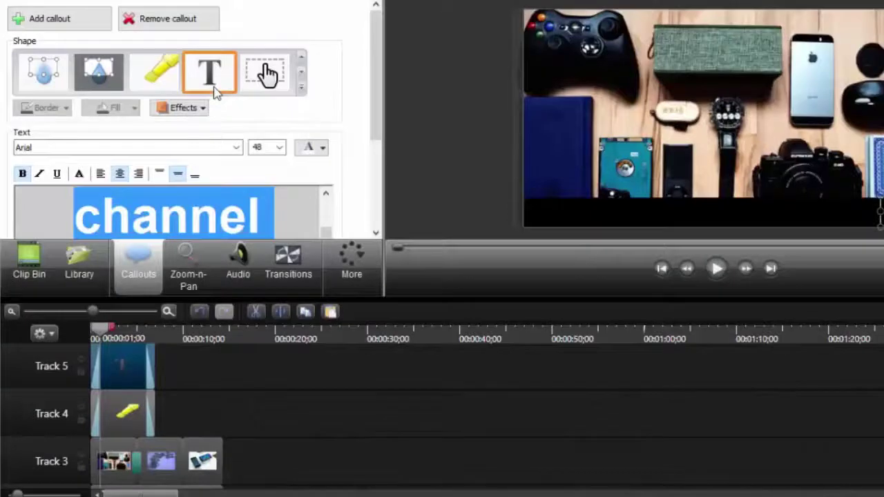
# Step: Animate the text callout's position with Visual Properties so it slides leftward along the black strip, and preview the animation
pyautogui.click(352, 257)
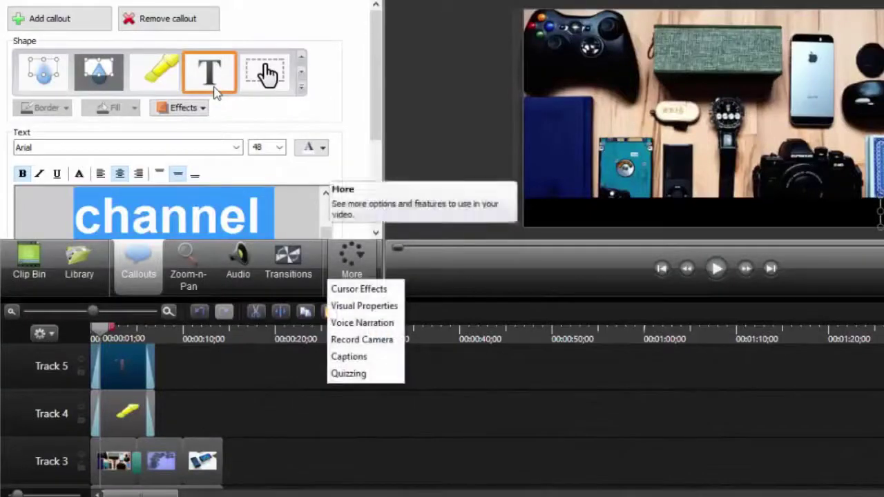
pyautogui.click(364, 306)
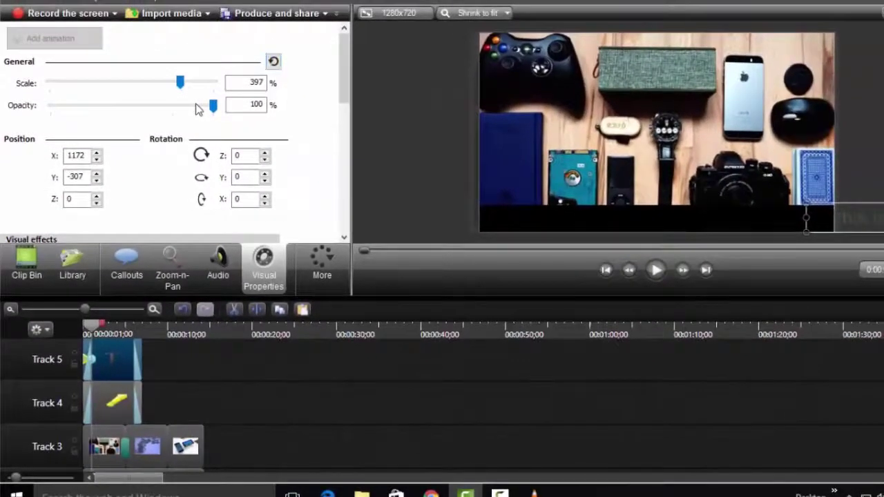
pyautogui.press('Left')
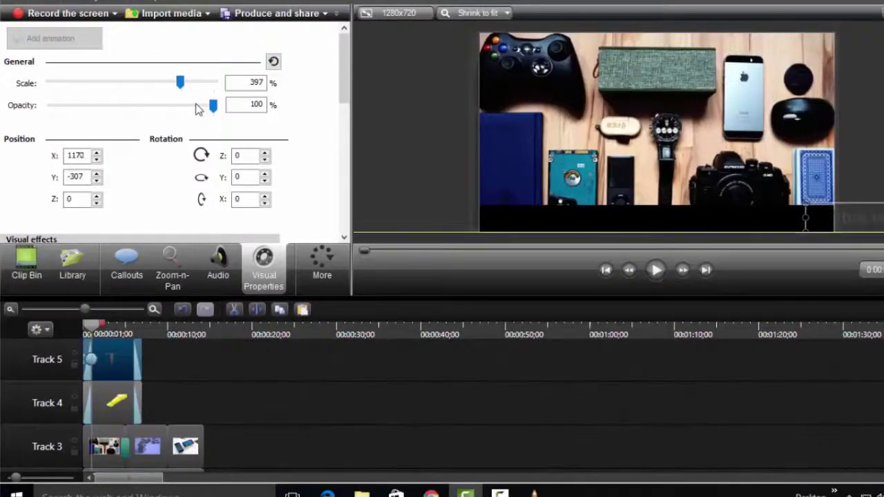
pyautogui.press('Left')
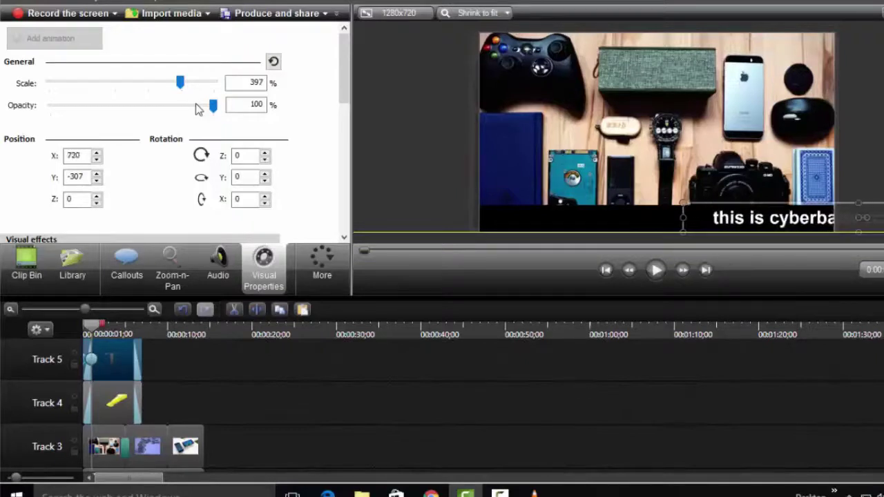
pyautogui.press('Left')
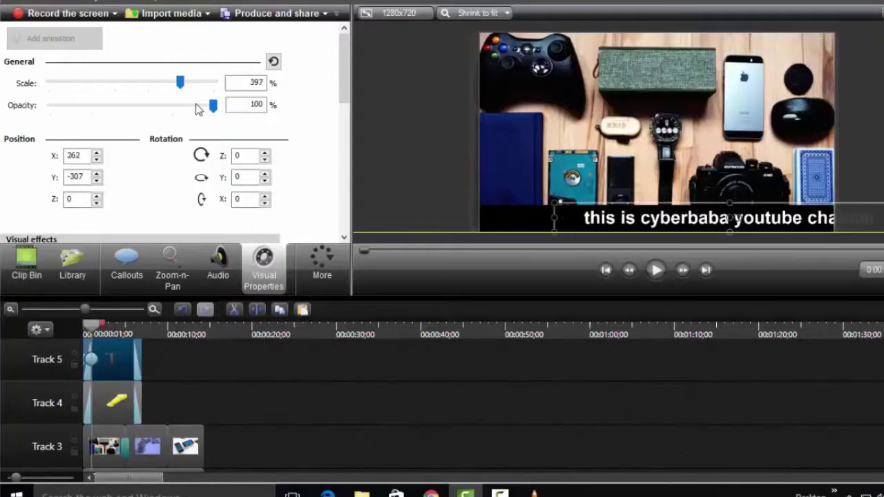
pyautogui.press('Left')
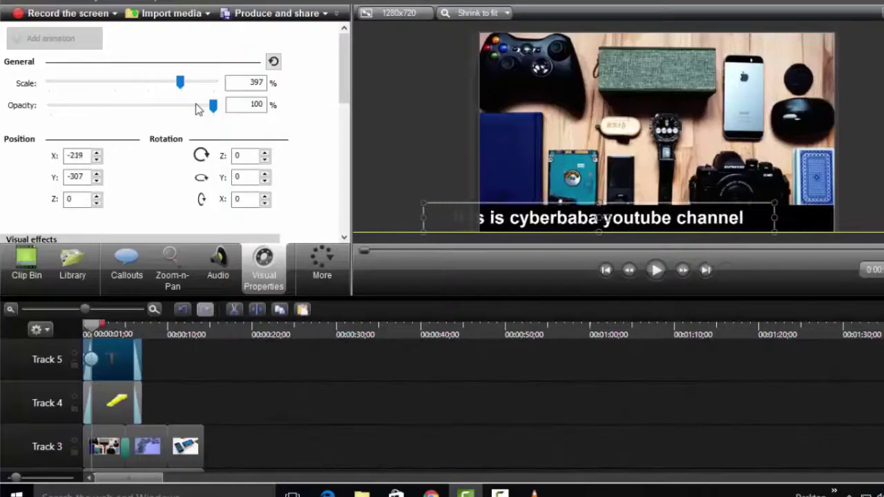
pyautogui.press('Left')
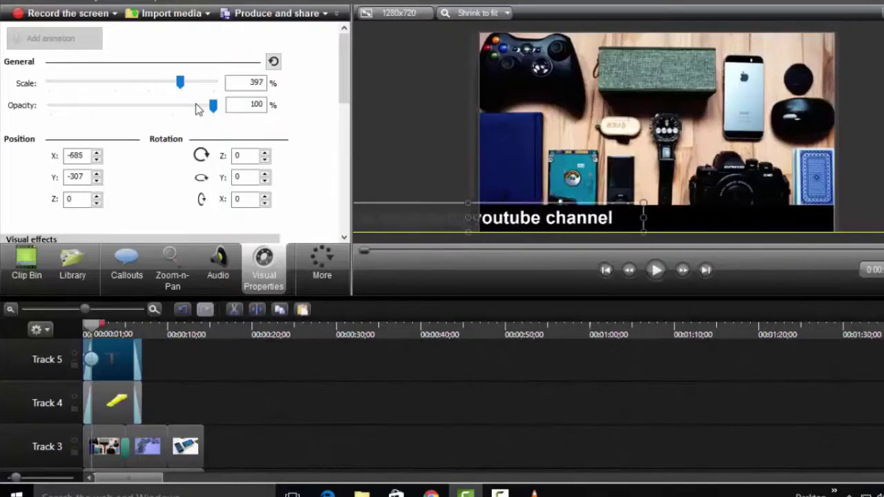
pyautogui.press('Left')
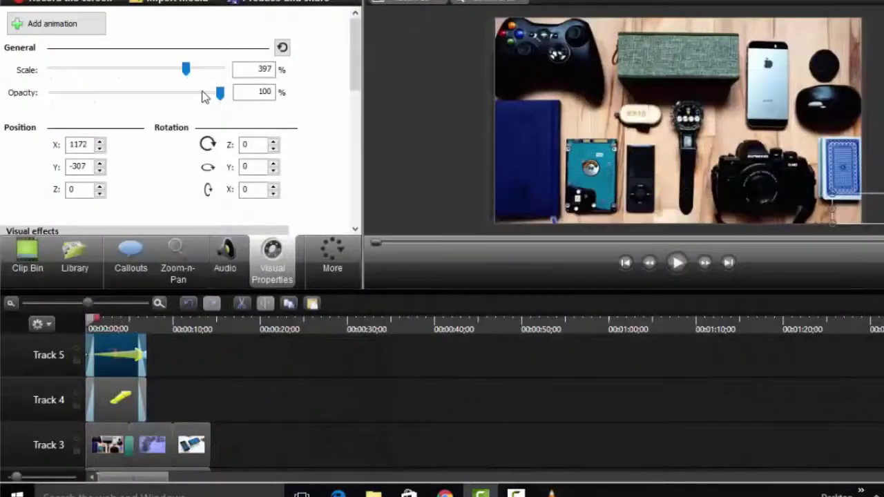
pyautogui.press('space')
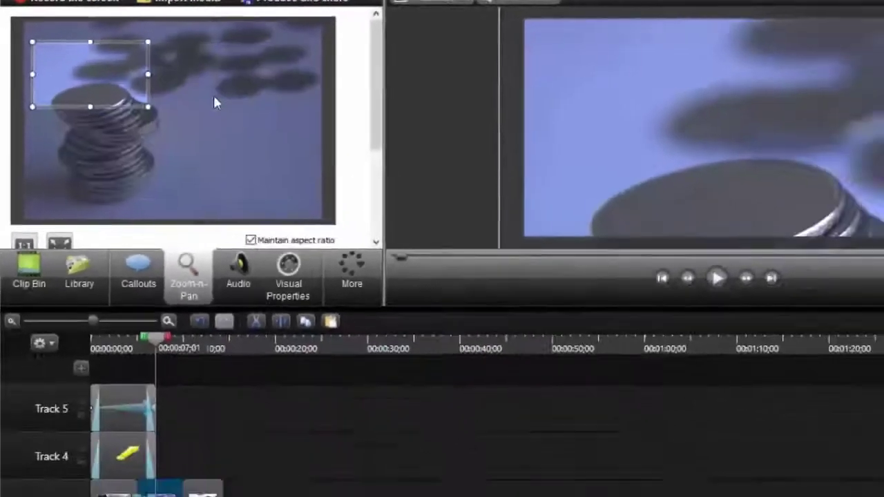
# Step: Preview the Zoom-n-Pan animation on the coins photo on Track 3
pyautogui.scroll(-3, 442, 407)
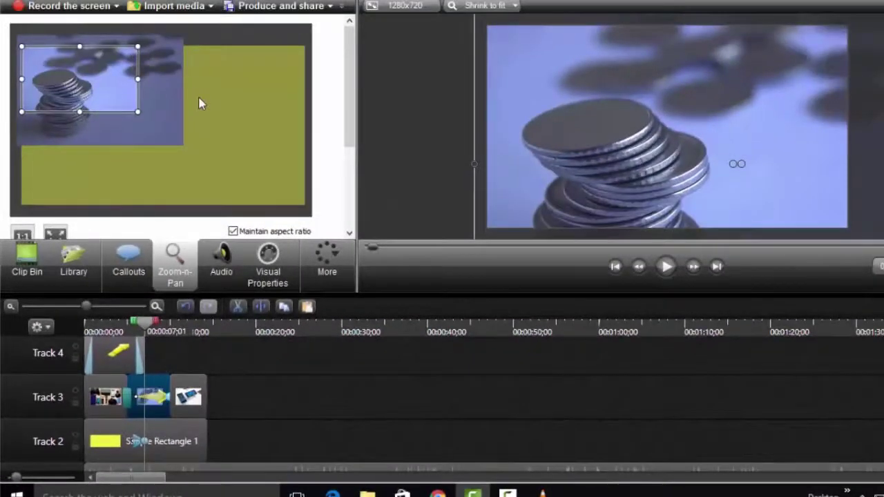
pyautogui.click(666, 265)
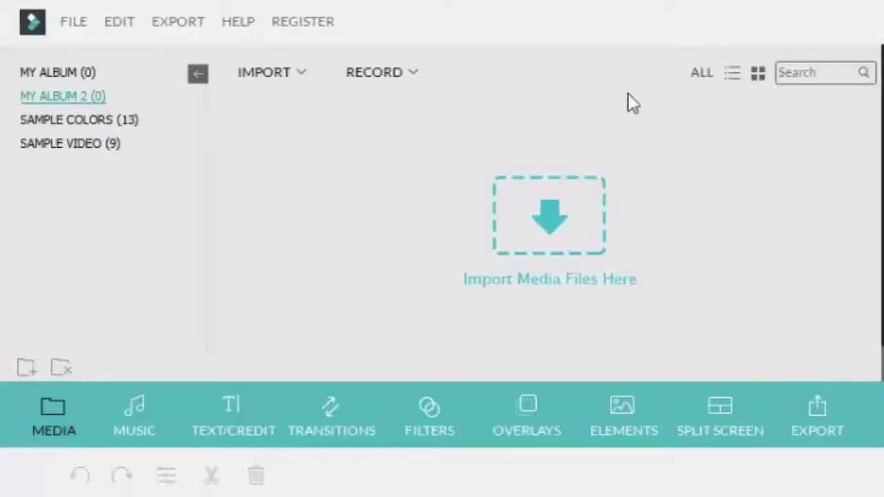
# Step: Switch to Filmora, import the "like" video from the youtube folder and place it at the start of the video track
pyautogui.click(552, 214)
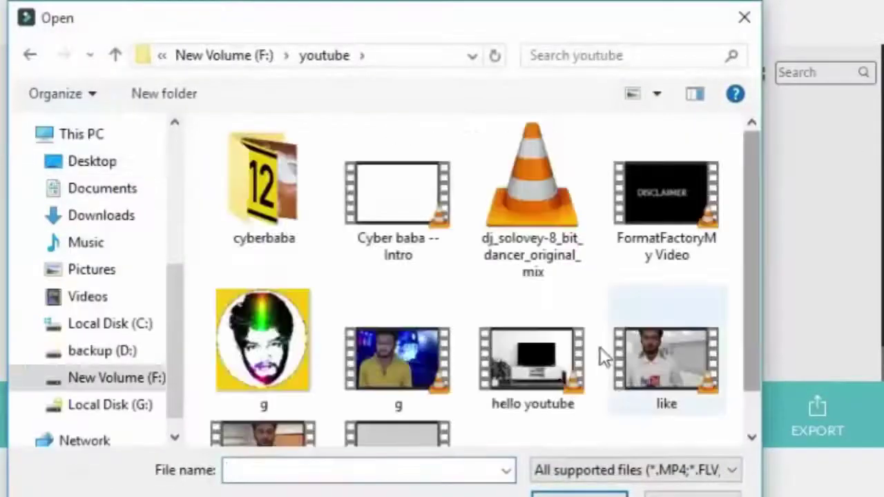
pyautogui.doubleClick(667, 353)
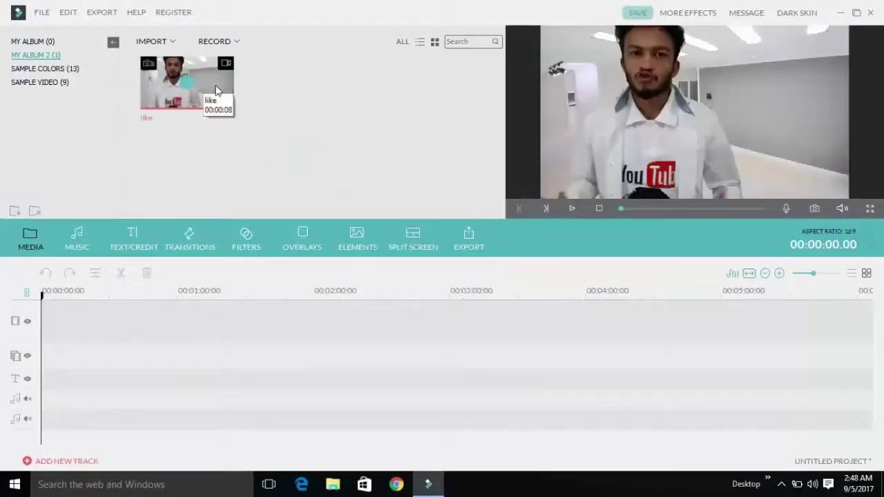
pyautogui.moveTo(216, 90)
pyautogui.mouseDown()
pyautogui.moveTo(165, 230)
pyautogui.moveTo(69, 326)
pyautogui.moveTo(52, 324)
pyautogui.mouseUp()
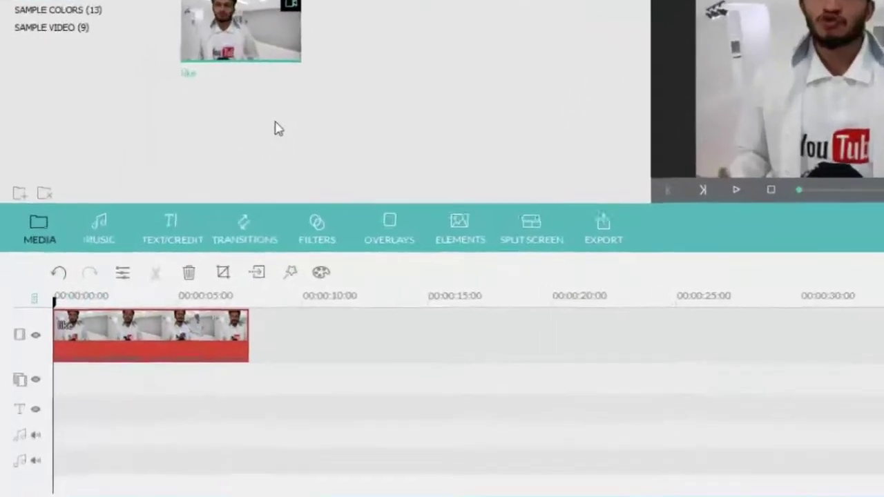
# Step: Detach the audio from the "like" clip and enable background noise removal on the detached audio
pyautogui.rightClick(124, 355)
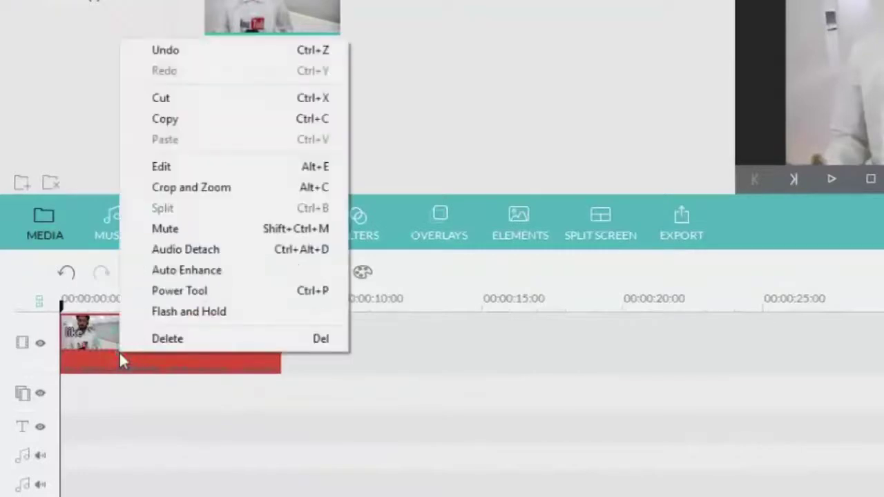
pyautogui.click(206, 252)
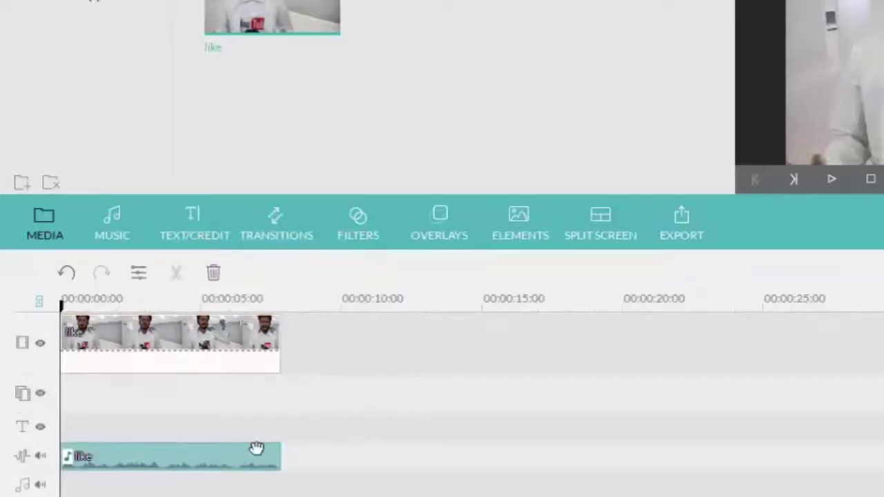
pyautogui.doubleClick(186, 459)
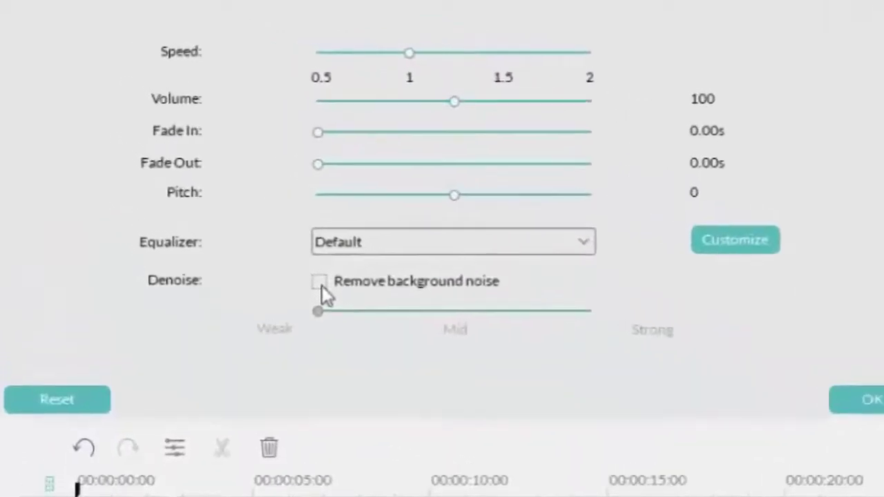
pyautogui.click(318, 282)
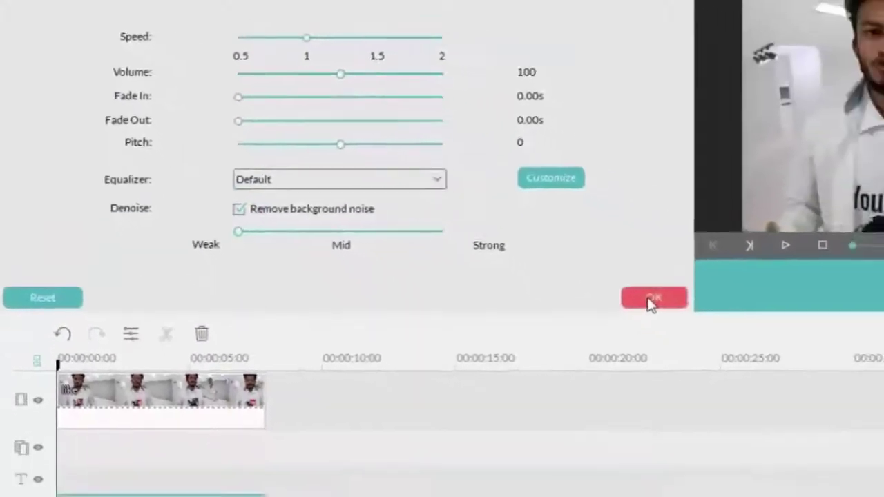
pyautogui.click(762, 360)
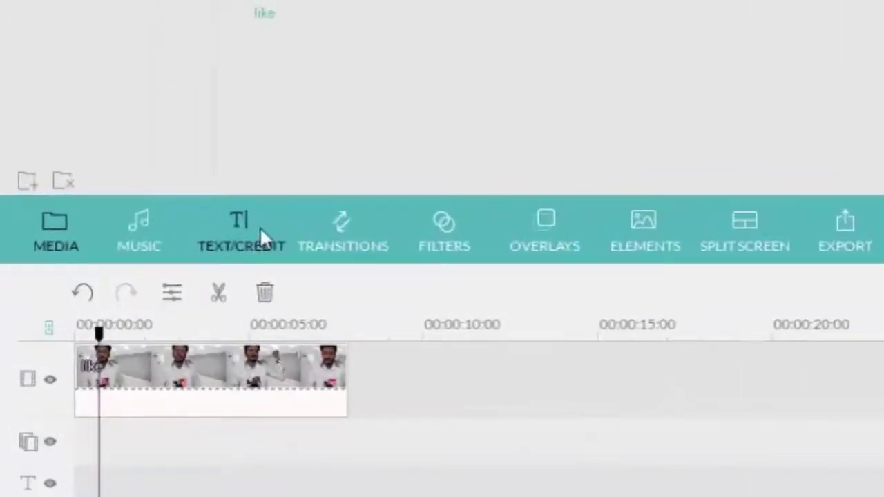
# Step: Add the LowerThirds 5 title from the Lower 3rds collection to the text track over the "like" clip
pyautogui.click(242, 236)
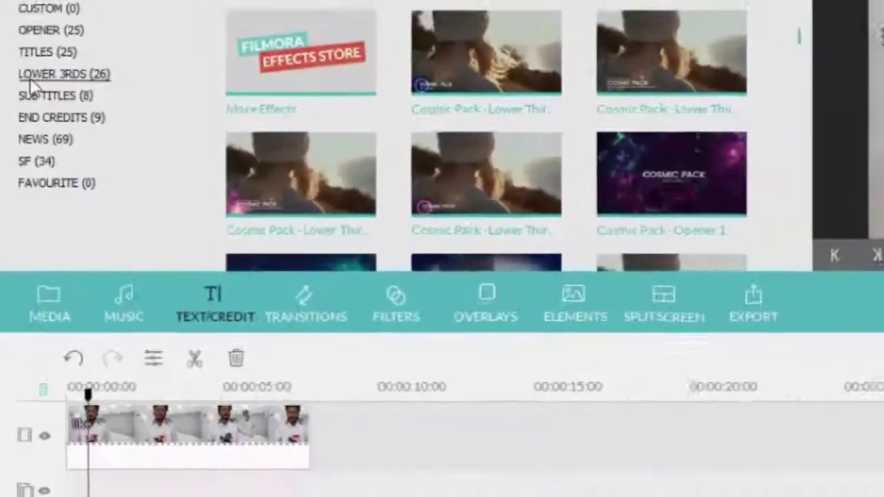
pyautogui.click(33, 75)
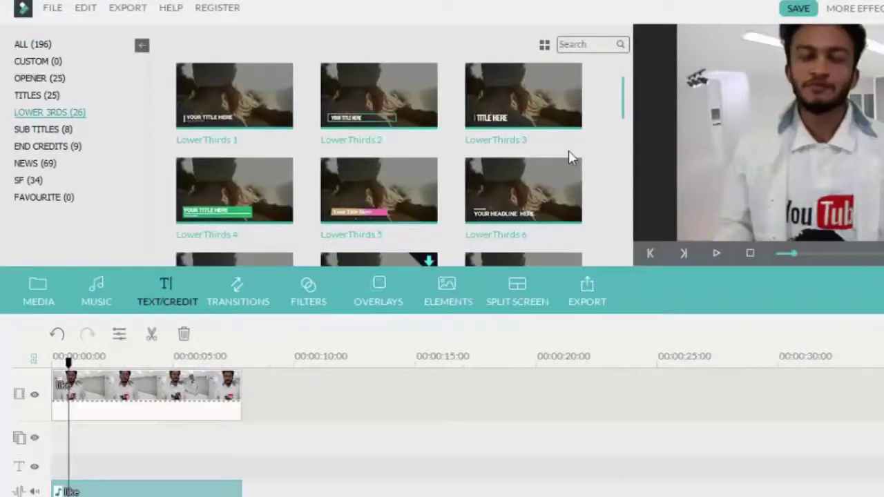
pyautogui.click(377, 191)
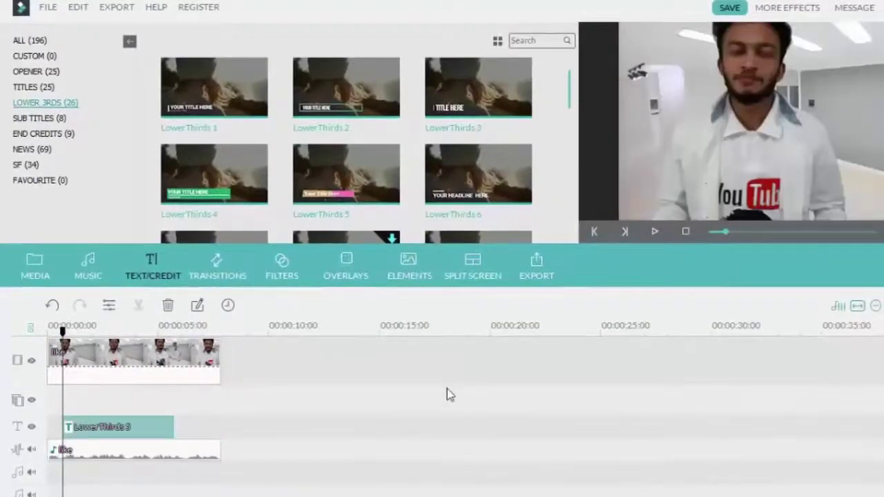
# Step: Replace the placeholder text of the lower-third title with "cyberbaba"
pyautogui.doubleClick(121, 428)
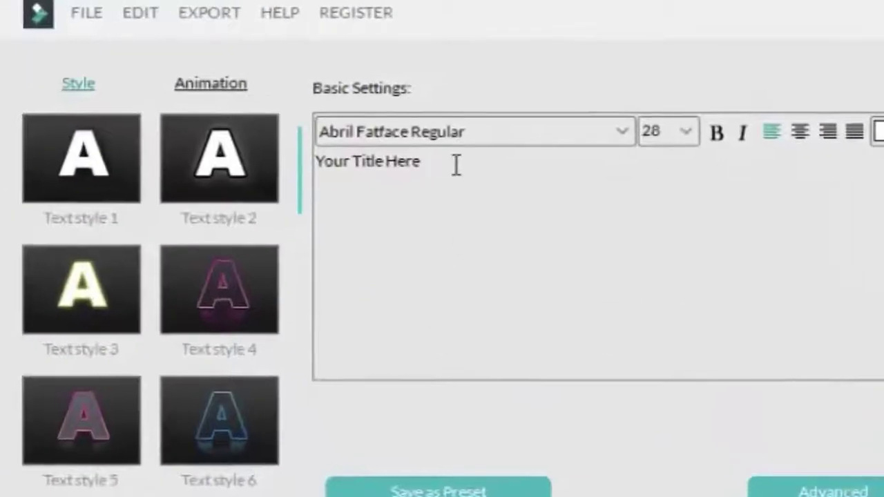
pyautogui.hotkey('ctrl', 'a')
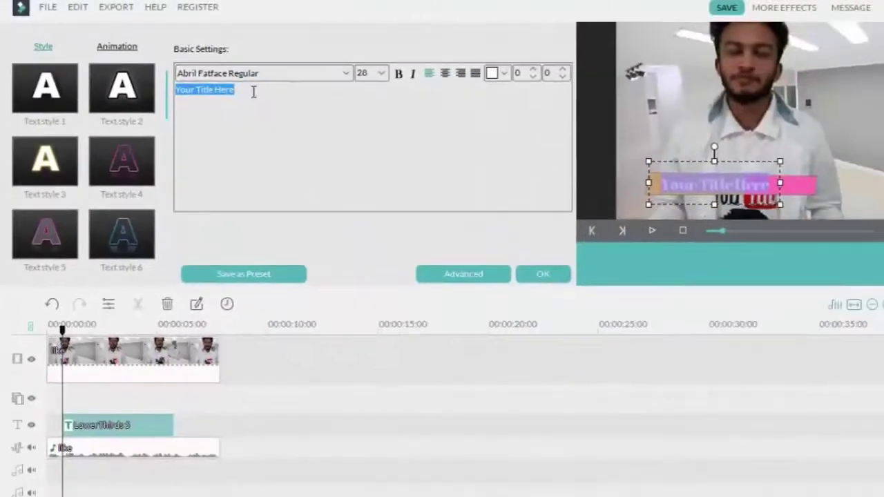
pyautogui.write('cyberbav')
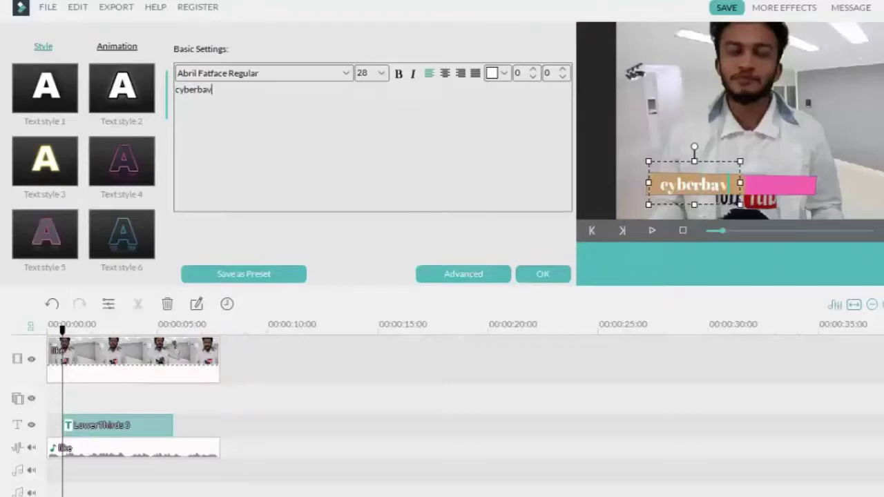
pyautogui.press('BackSpace')
pyautogui.write('ba')
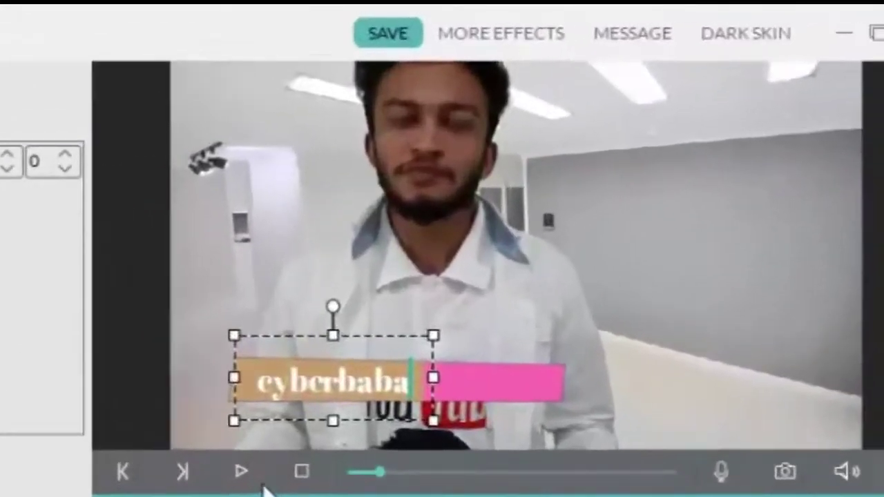
# Step: Play the clip to preview the lower-third title over the video
pyautogui.click(242, 475)
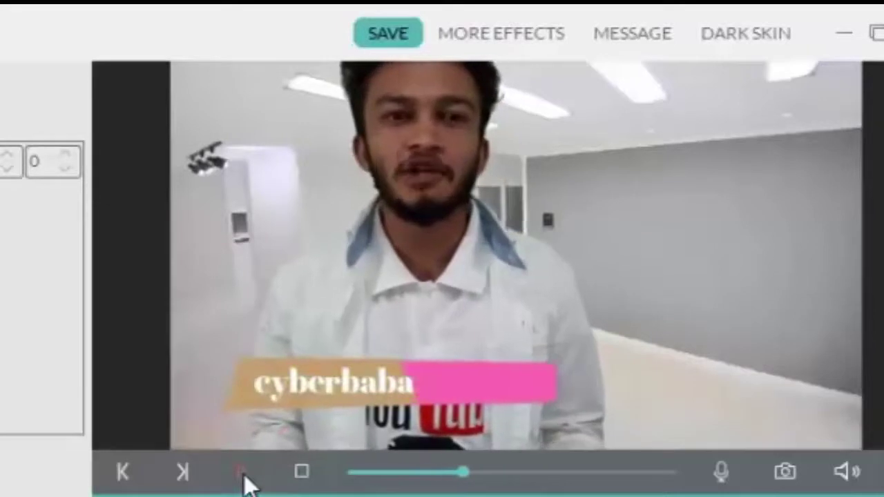
pyautogui.click(243, 473)
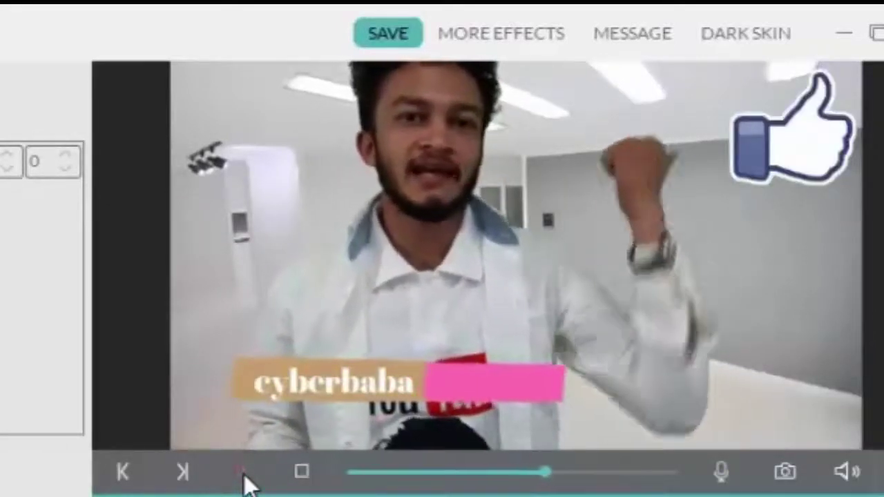
pyautogui.click(243, 474)
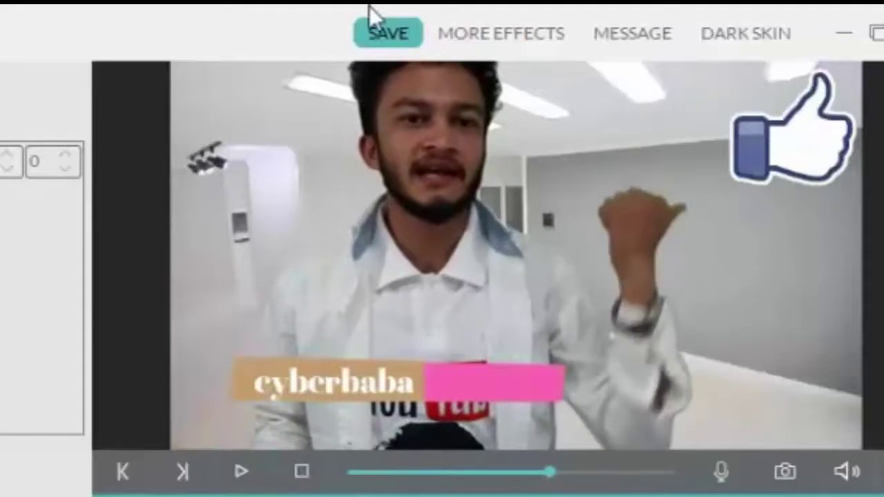